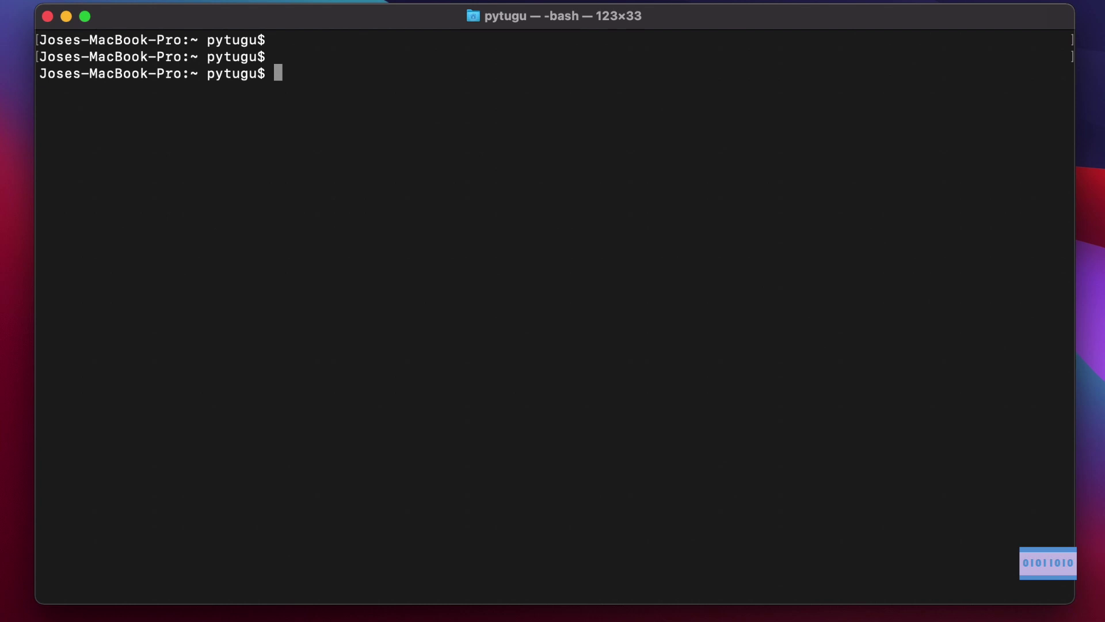
type("c")
type("d")
Print the path /Users/pytugu, list the home folder, and highlight Documents and Library.
key("BackSpace")
key("BackSpace")
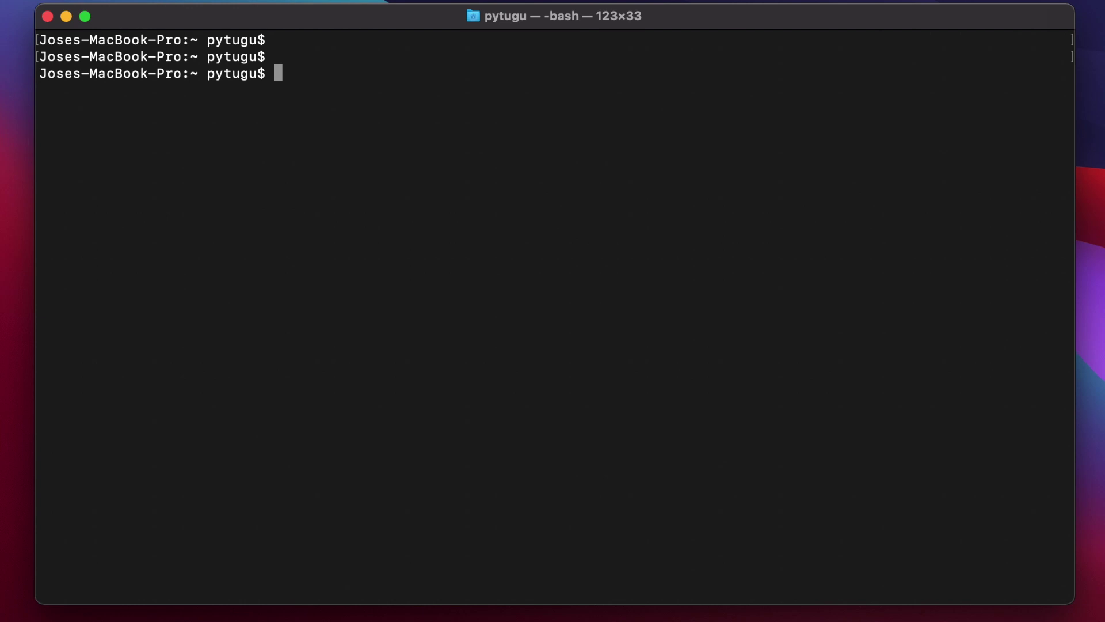
type("pwd")
key("Return")
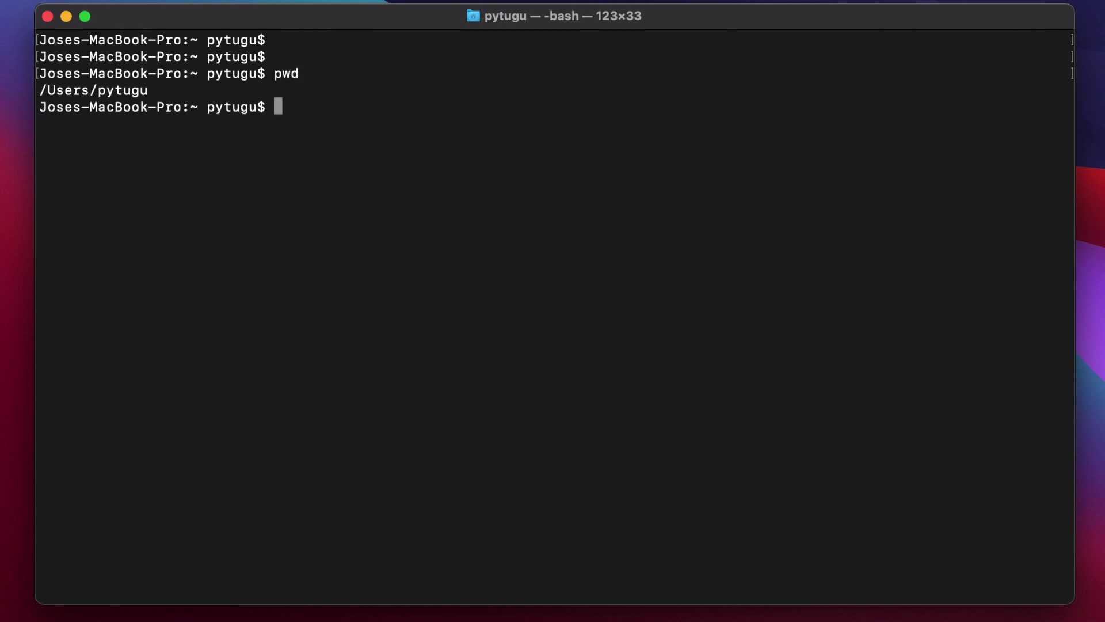
key("Return")
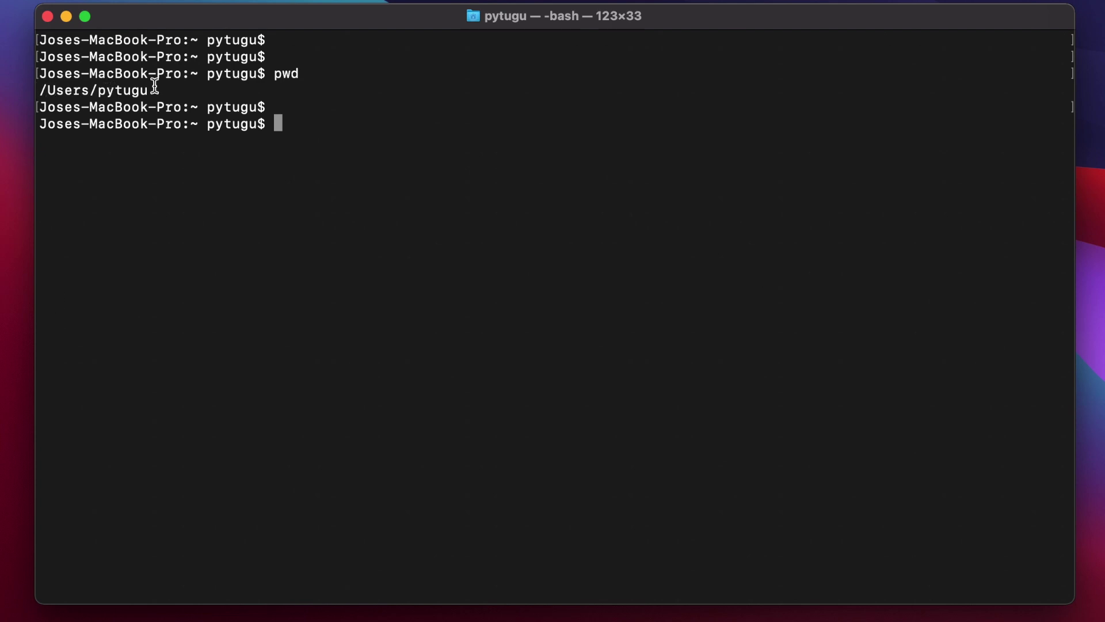
type("ls")
key("Return")
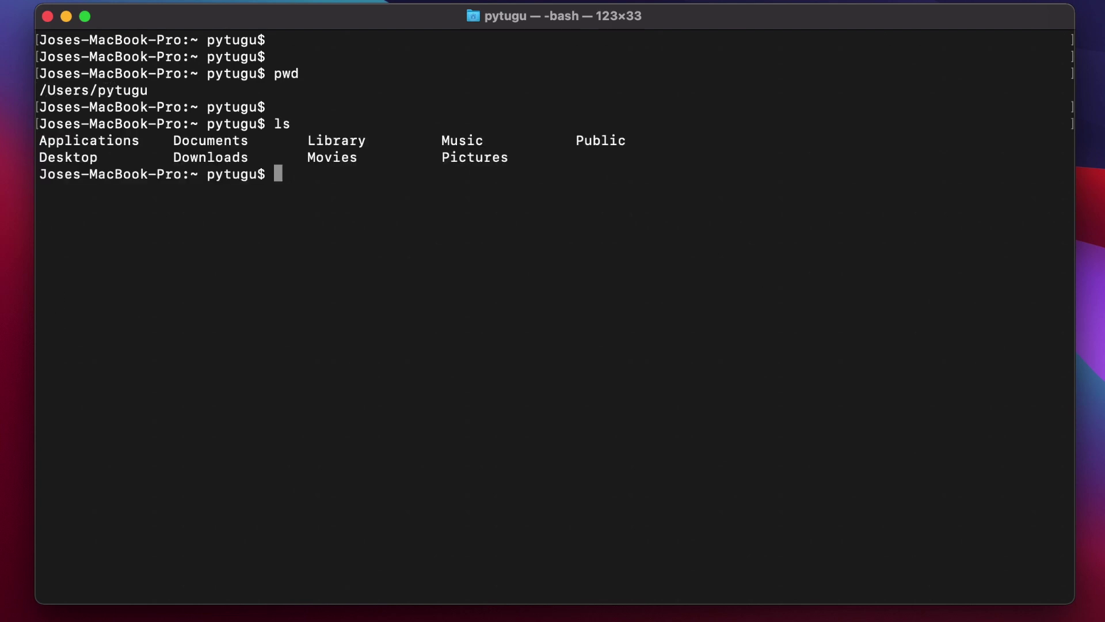
key("Return")
key("Return")
type("ls")
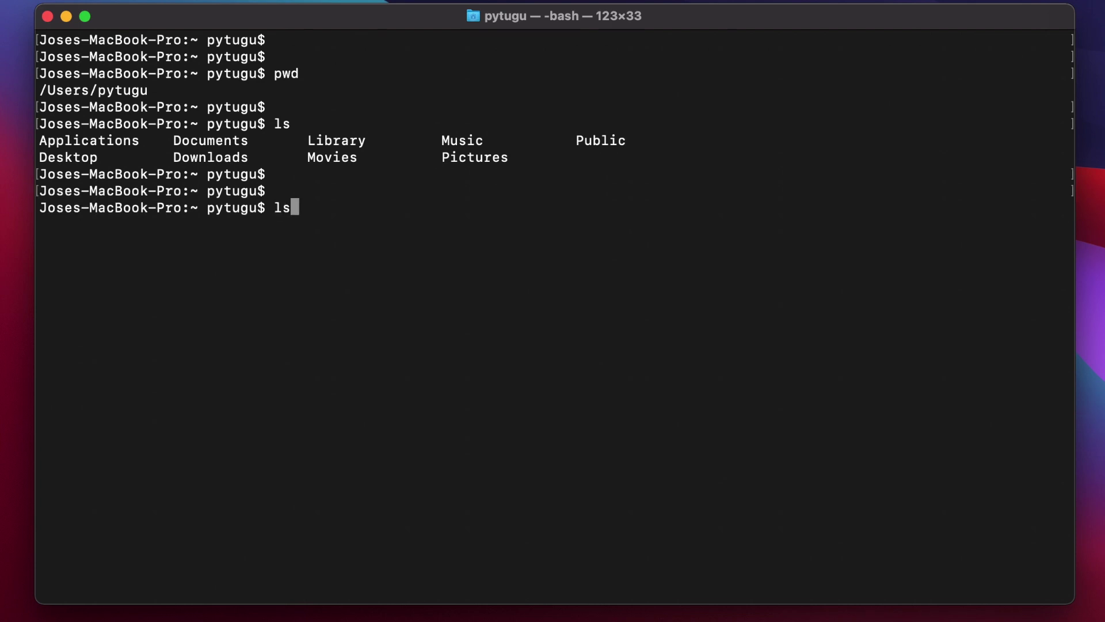
type(" -l")
key("Return")
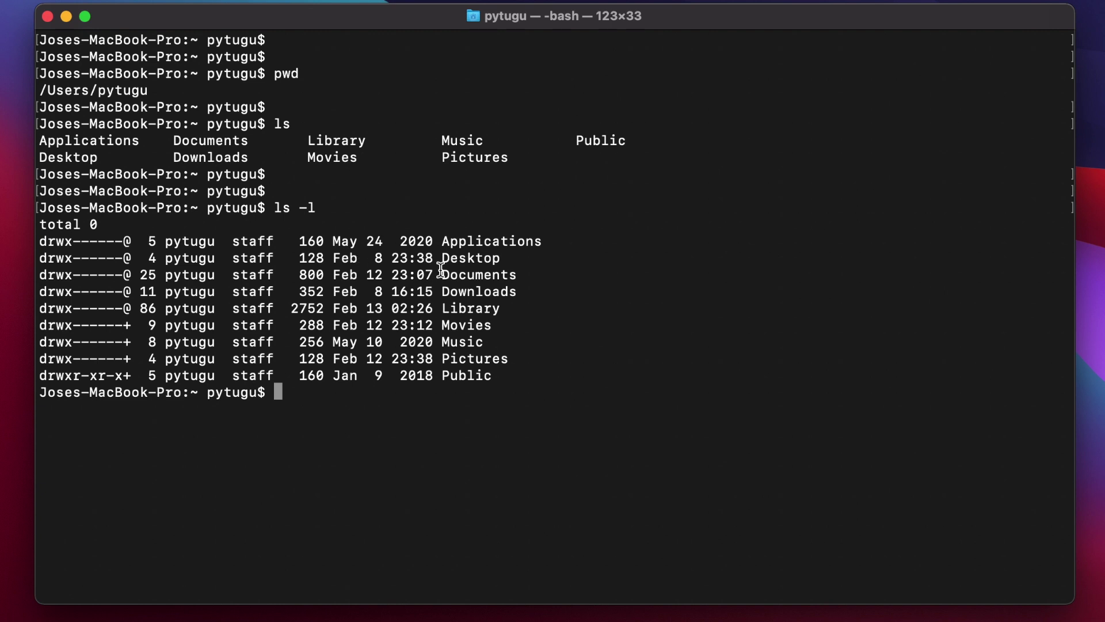
double_click(493, 276)
double_click(486, 309)
type("cd ")
type("Librar")
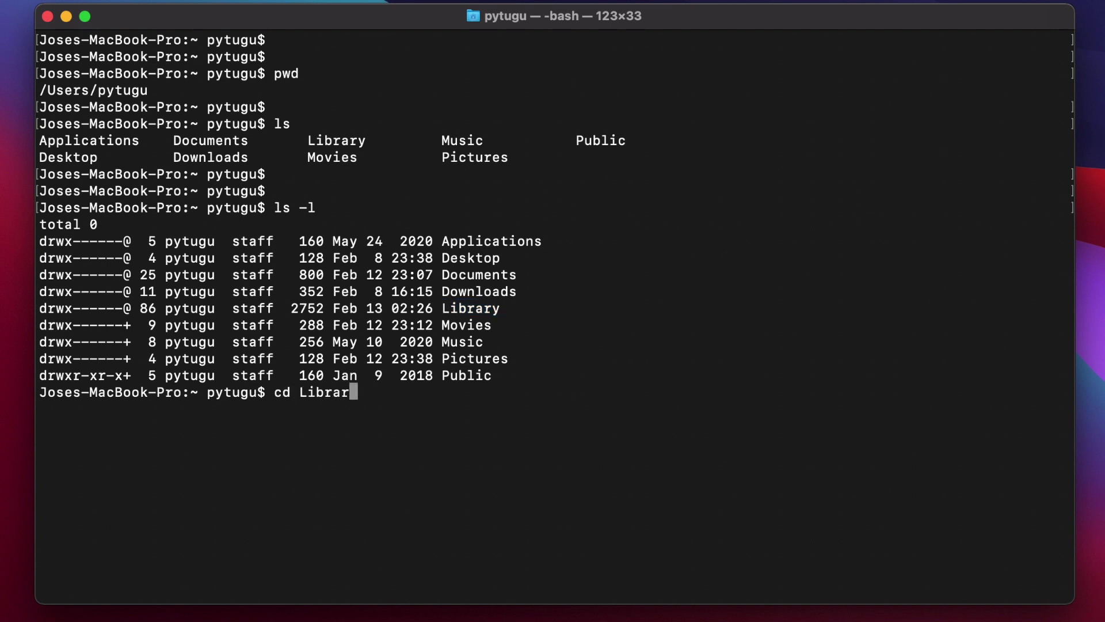
type("y")
Change into Library with cd Library and print the path /Users/pytugu/Library.
key("Return")
key("Return")
key("Return")
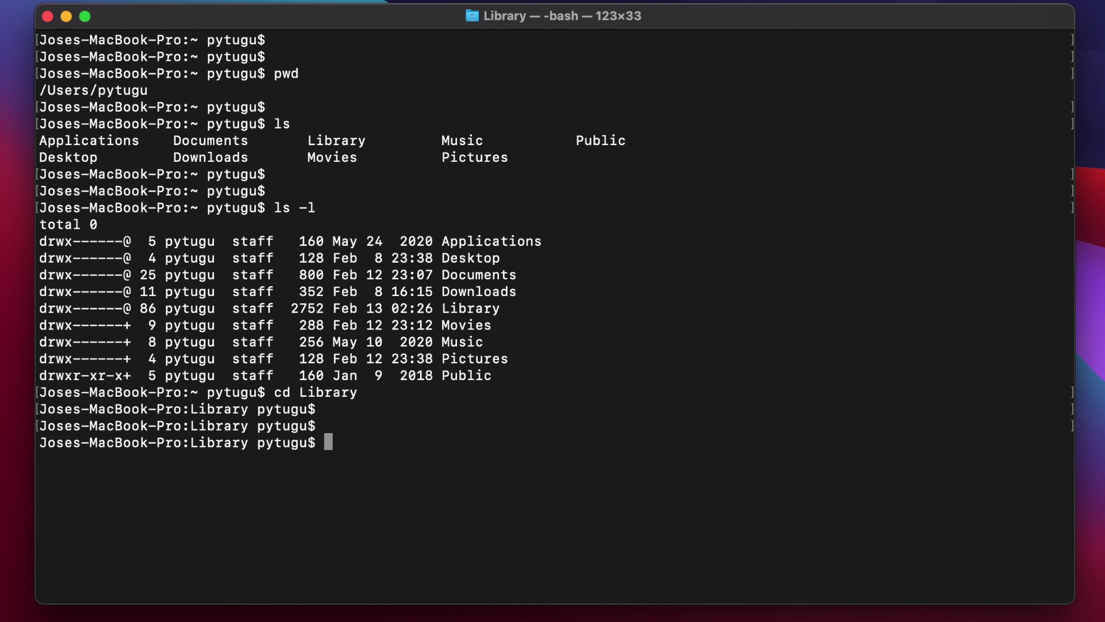
type("pwd")
key("Return")
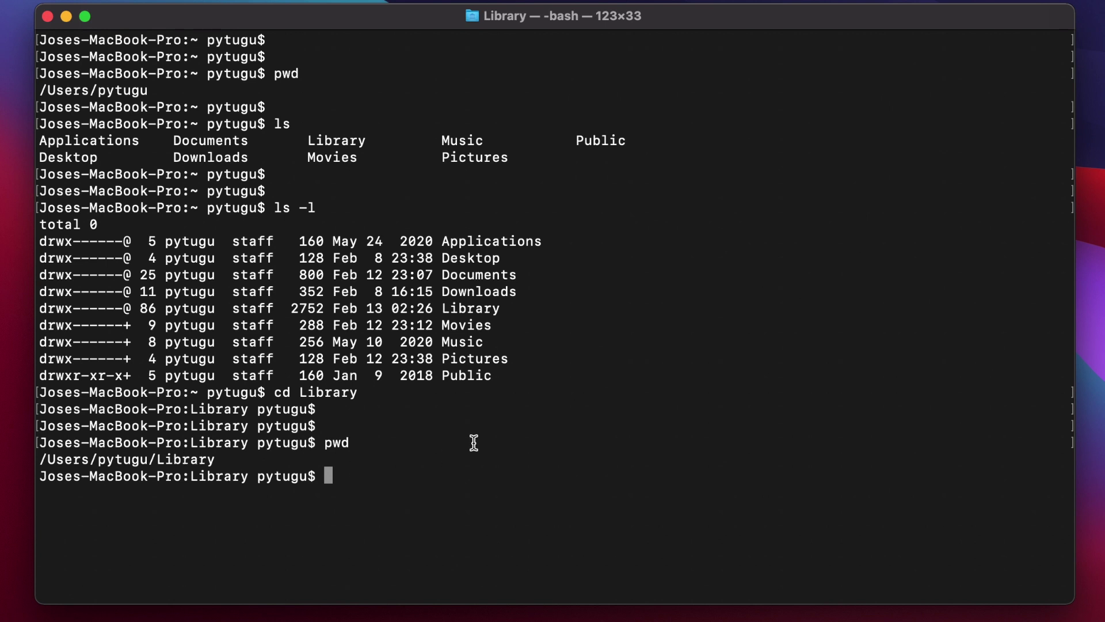
key("Return")
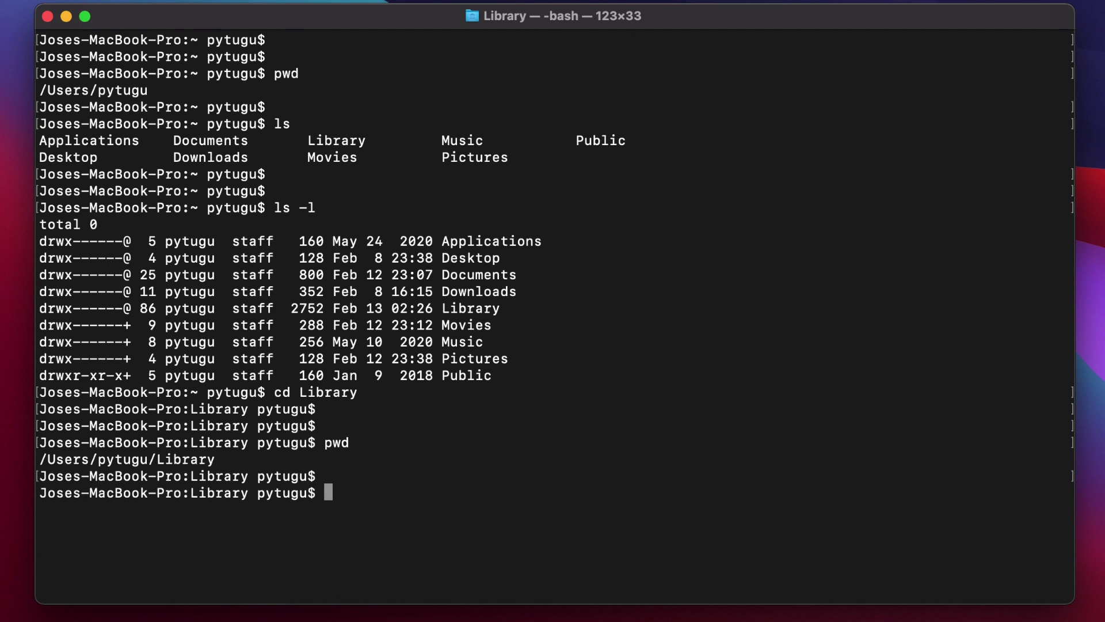
type("cd")
type(" ..")
Go up with cd .. and print the path /Users/pytugu.
key("Return")
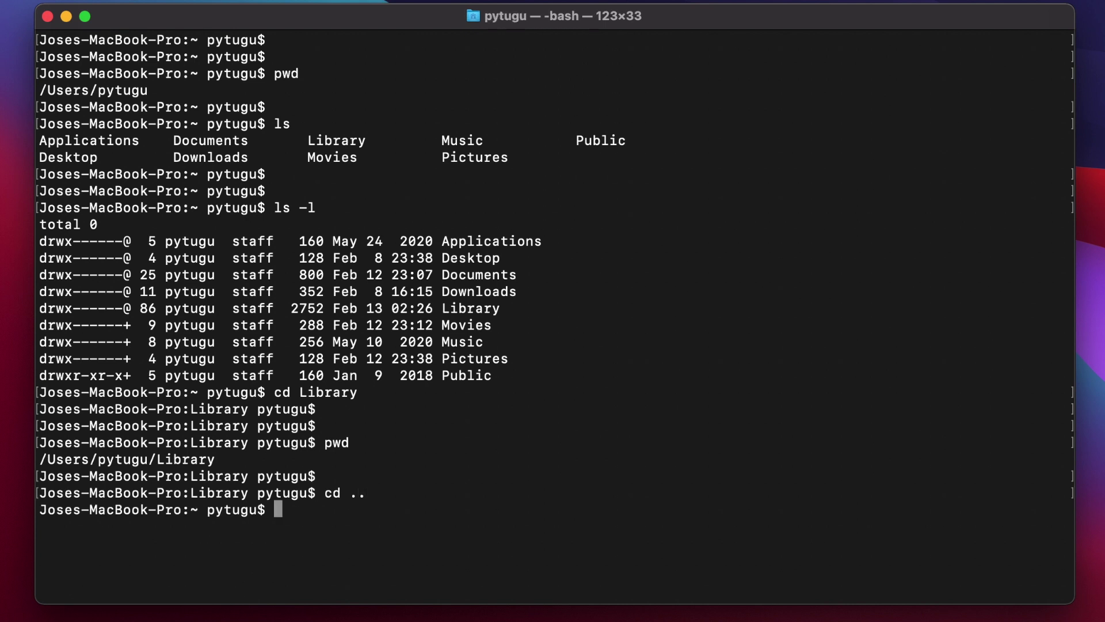
type("pwd")
key("Return")
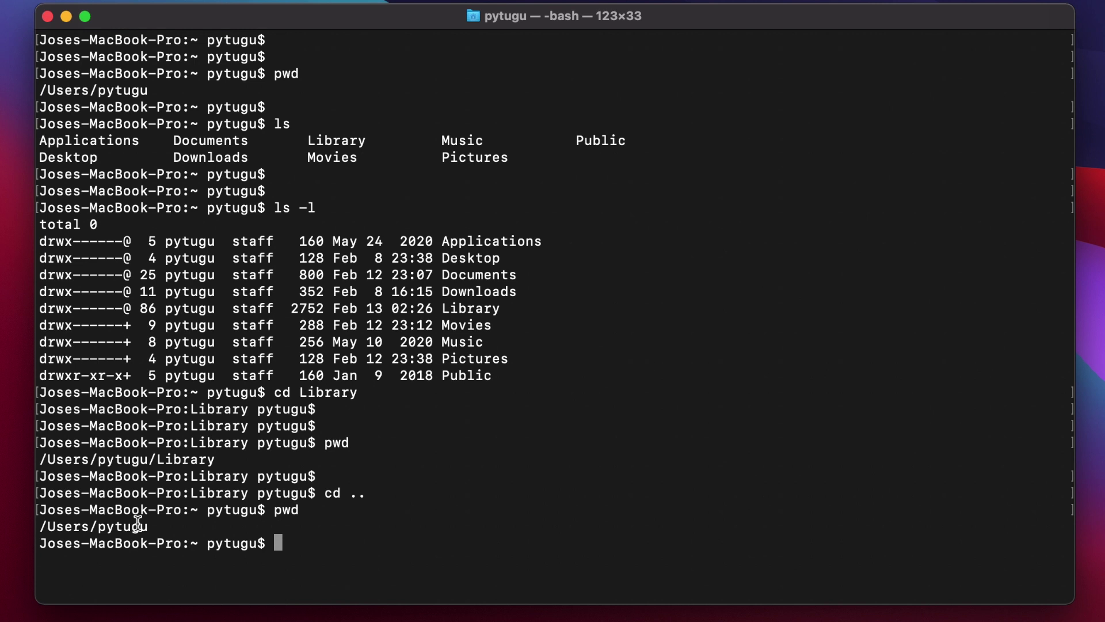
type("clear")
Clear the screen, switch to root with cd /, and highlight pwd showing /.
key("Return")
key("Return")
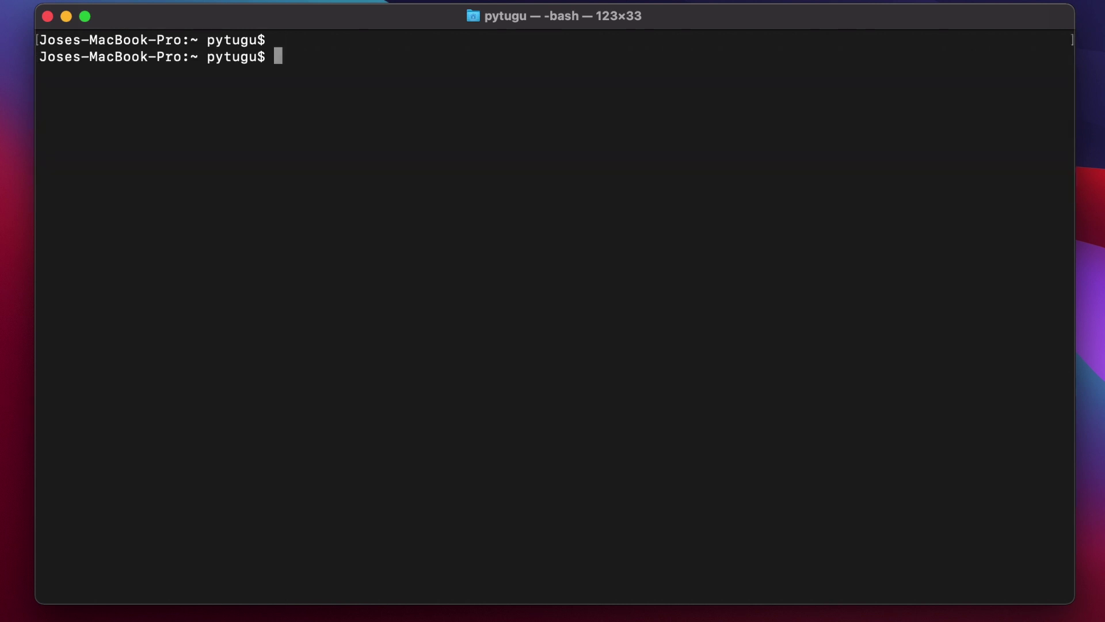
key("Return")
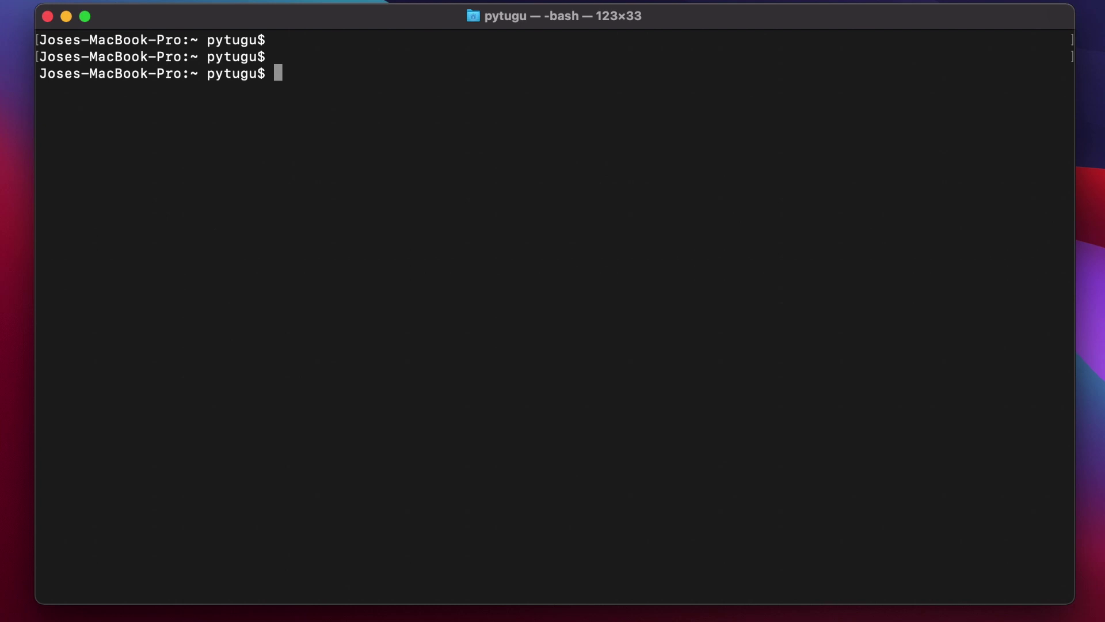
type("ls")
key("Return")
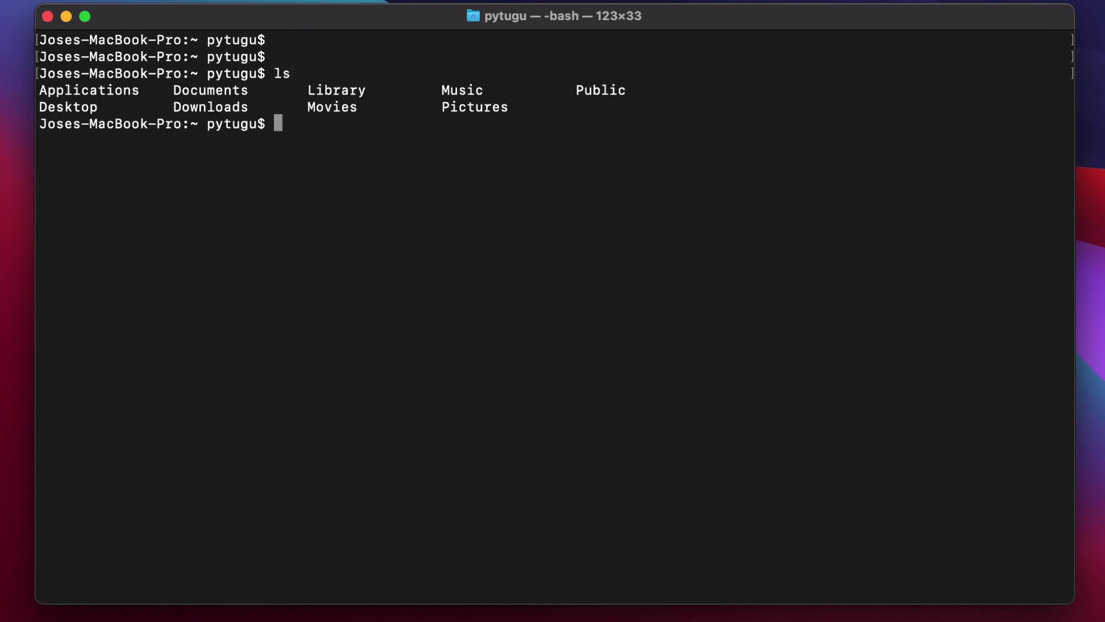
type("cd ")
type("/")
key("Return")
key("Return")
key("Return")
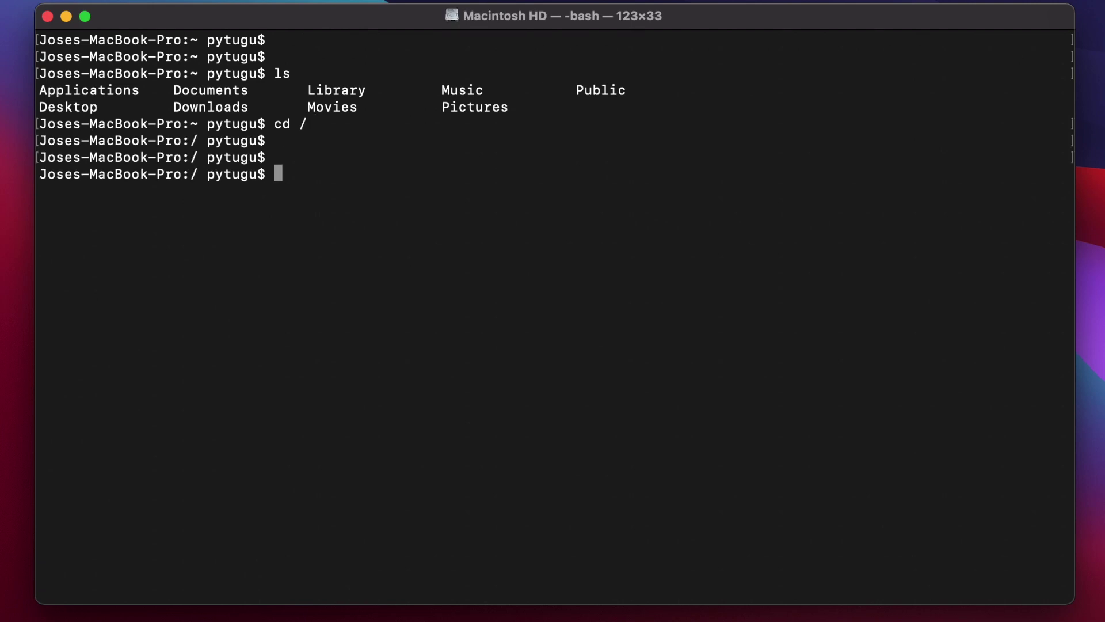
type("pwd")
key("Return")
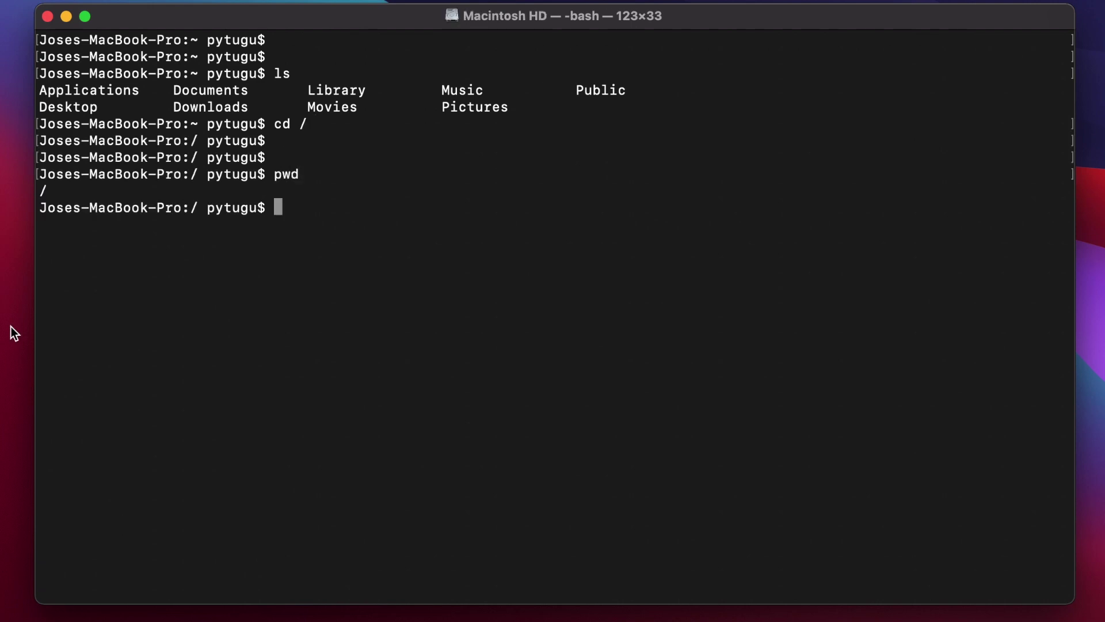
double_click(285, 174)
left_click(45, 192)
key("Return")
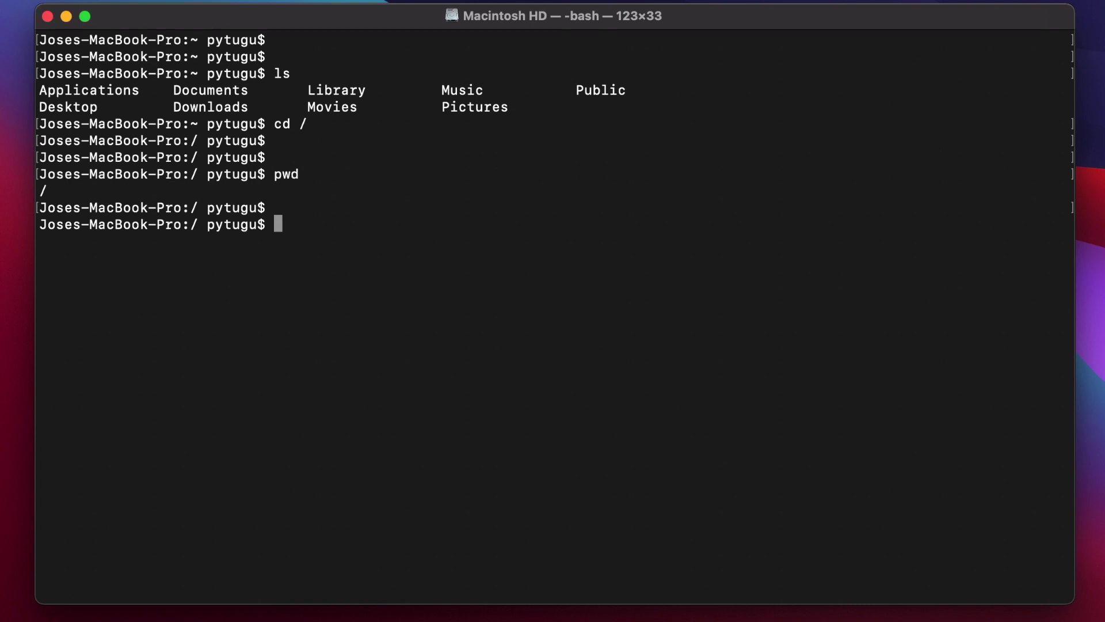
type("cd")
type(" -")
Jump back home with cd -, fix a mistyped command, and print /Users/pytugu.
key("Return")
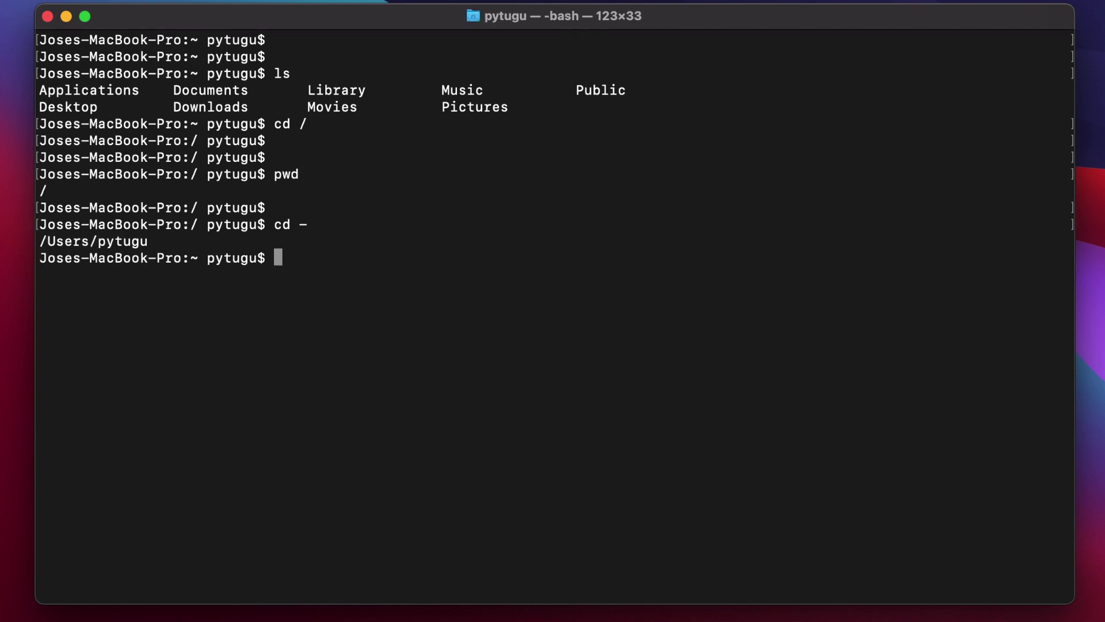
key("Return")
key("Return")
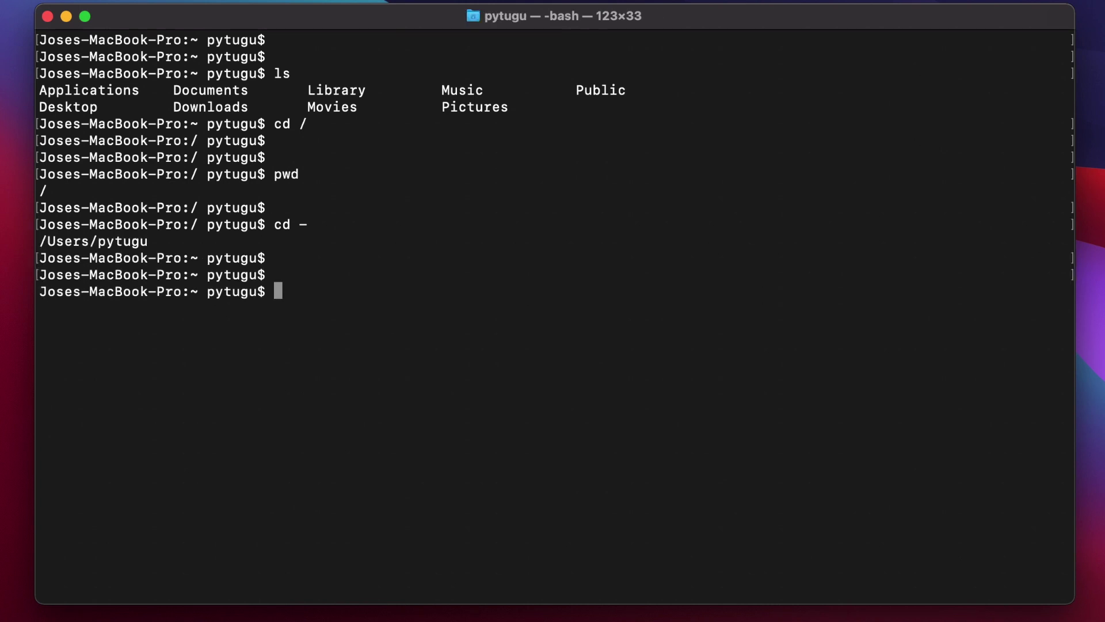
type("pwd")
key("BackSpace")
key("BackSpace")
key("BackSpace")
type("pwd")
key("Return")
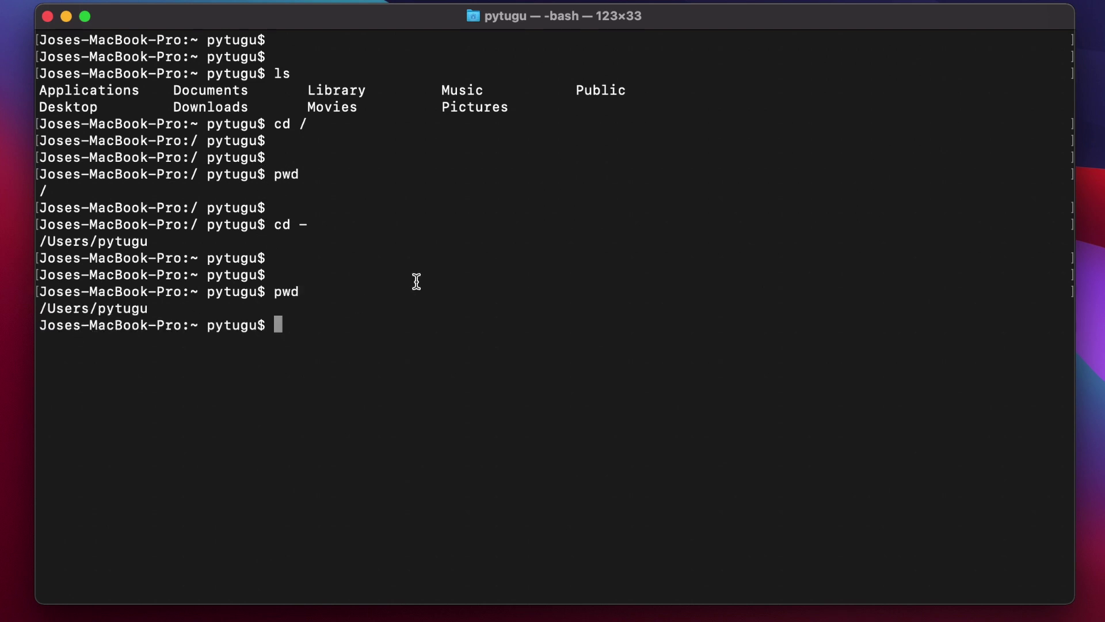
type("cd /")
Switch to root, list its folders, and enter Volumes using Tab completion.
key("Return")
key("Return")
key("Return")
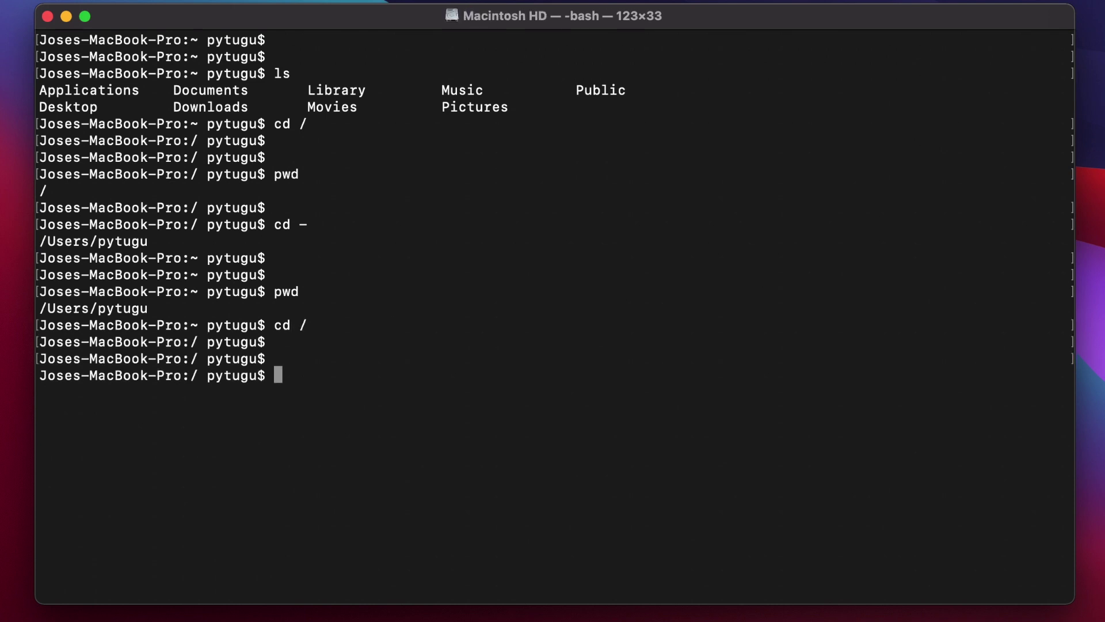
type("ls")
key("Return")
type("cd ")
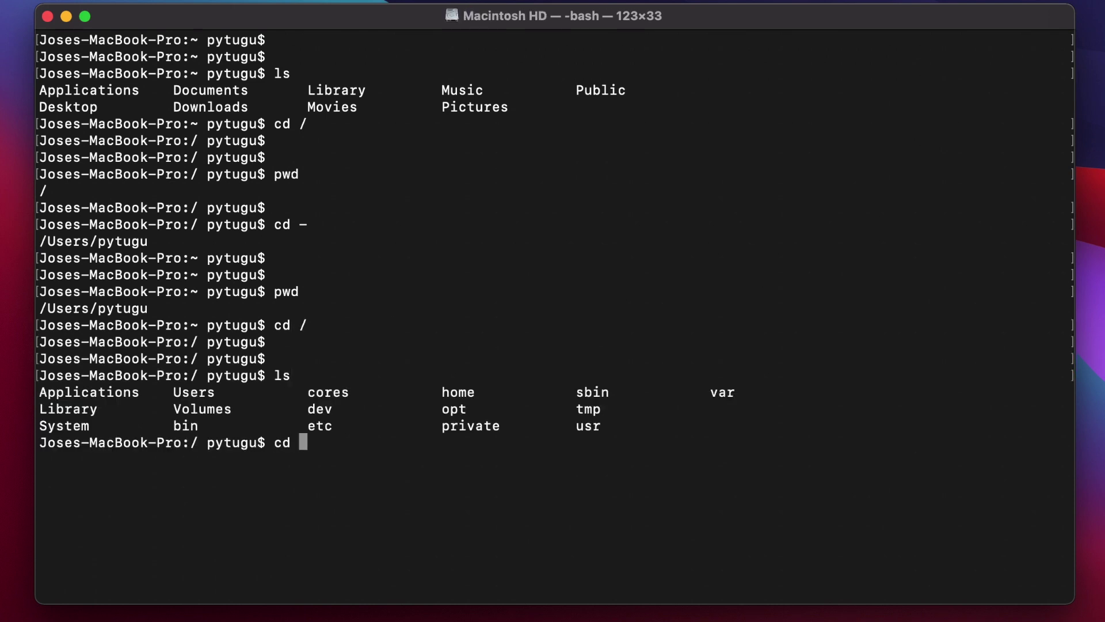
type("Vol")
type("umes")
key("Return")
key("Return")
key("Return")
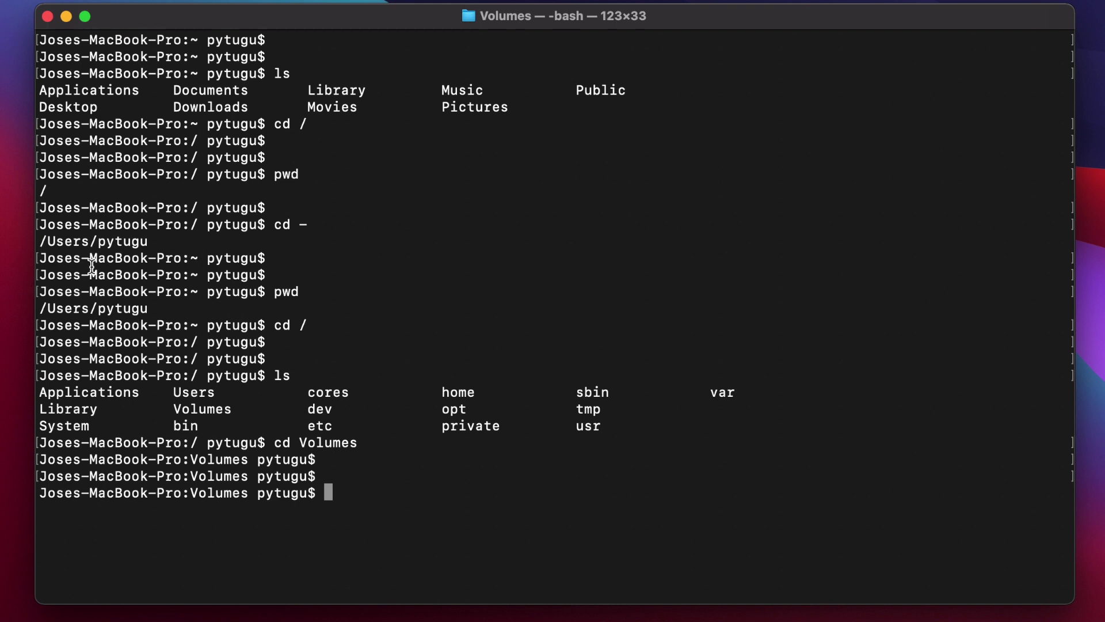
double_click(221, 90)
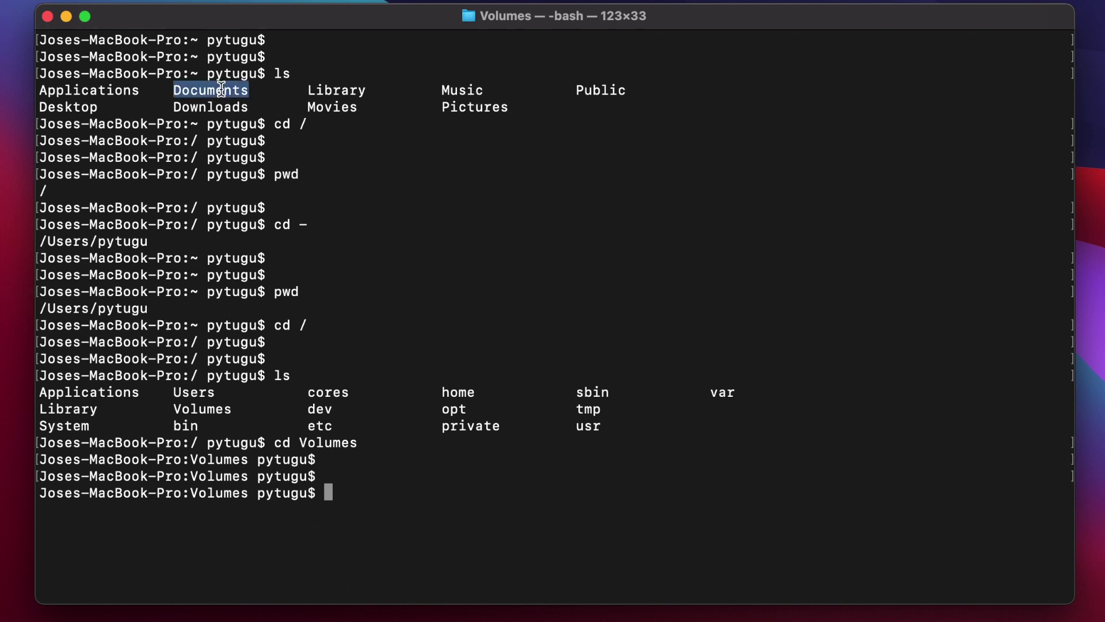
double_click(221, 106)
double_click(456, 106)
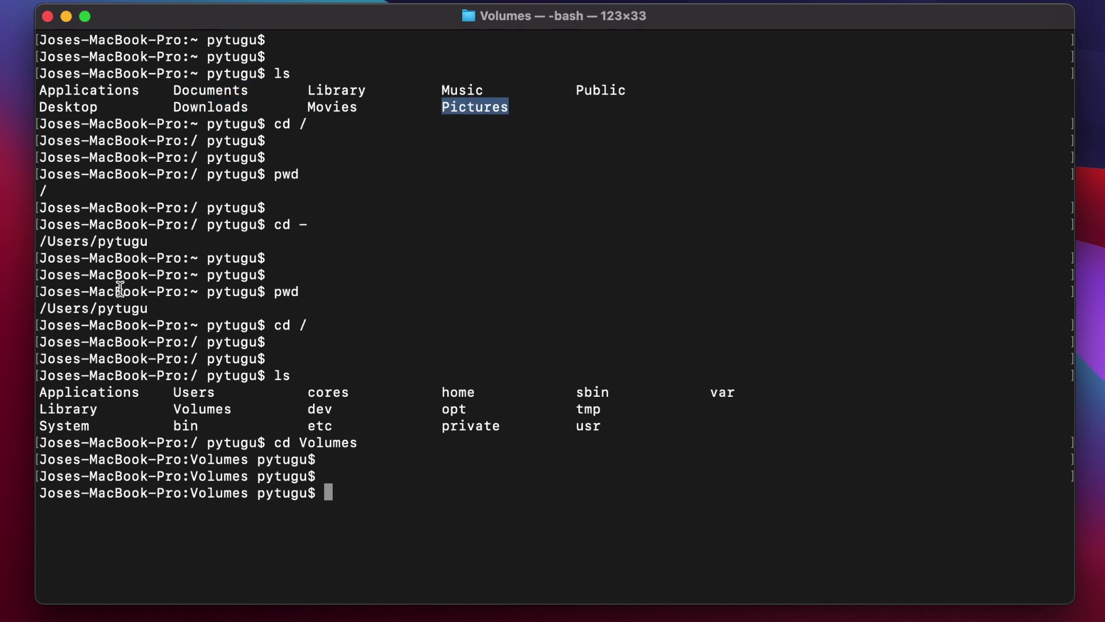
double_click(69, 307)
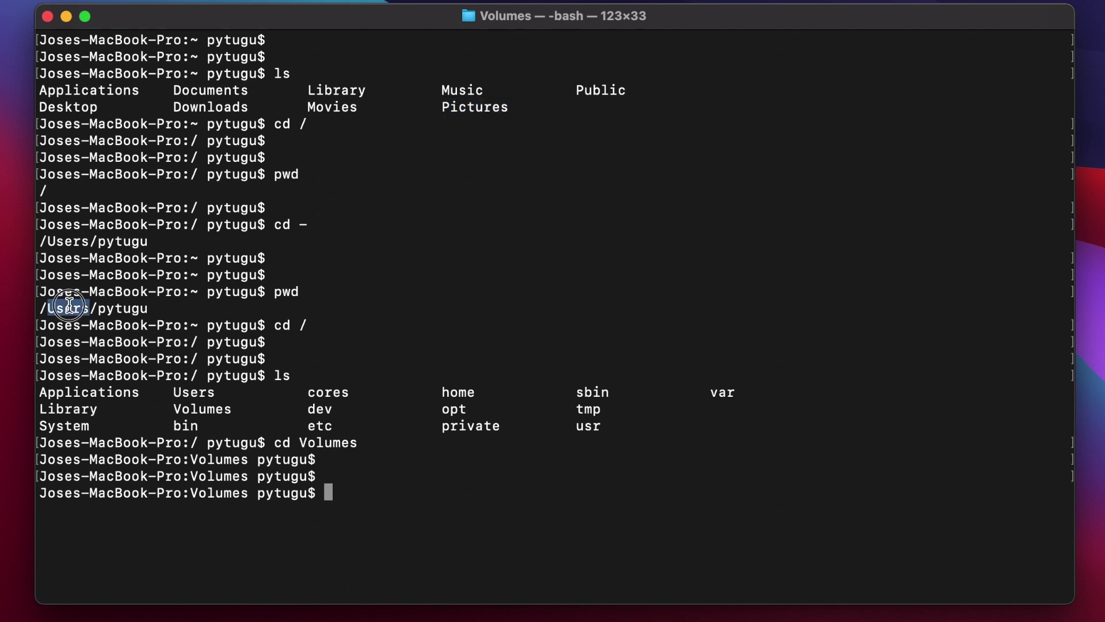
double_click(116, 309)
left_click(63, 309)
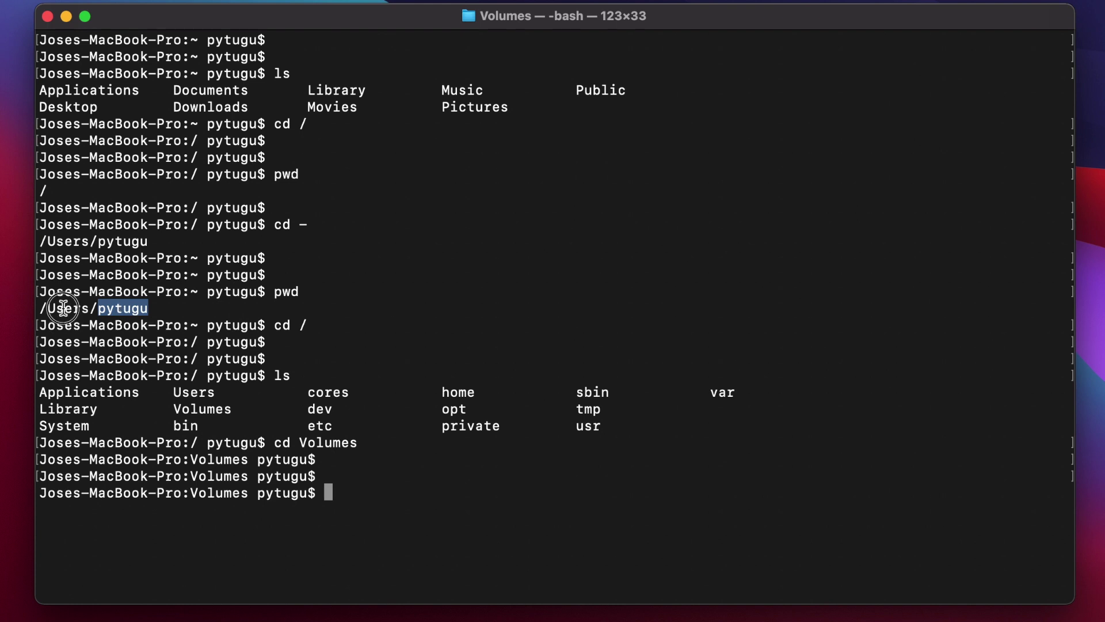
left_click(40, 308)
left_click_drag(40, 309, 148, 308)
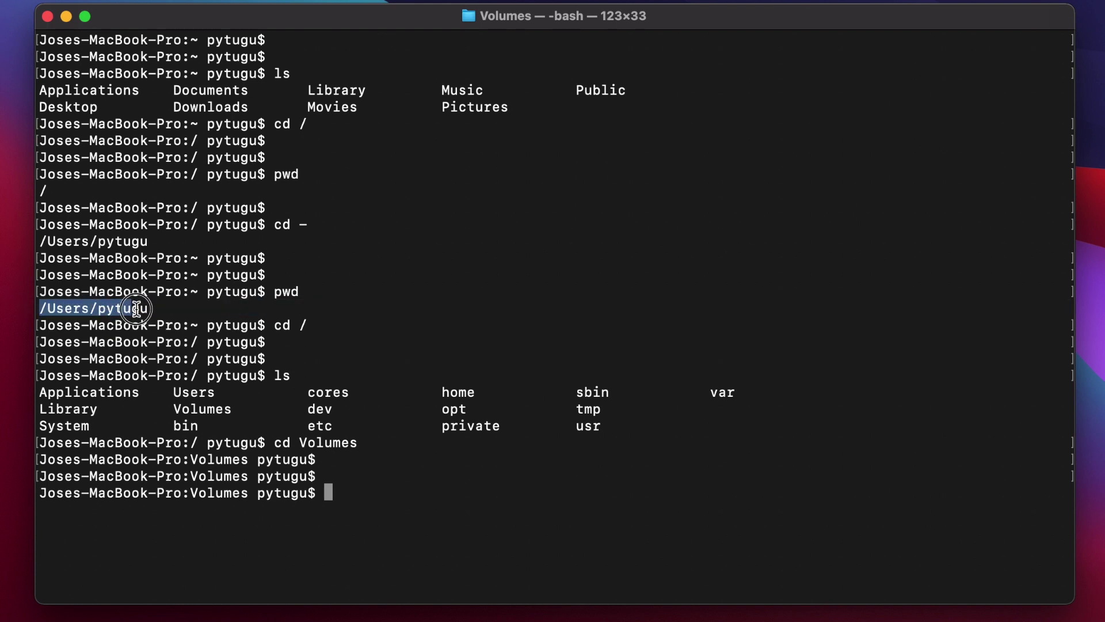
left_click(387, 308)
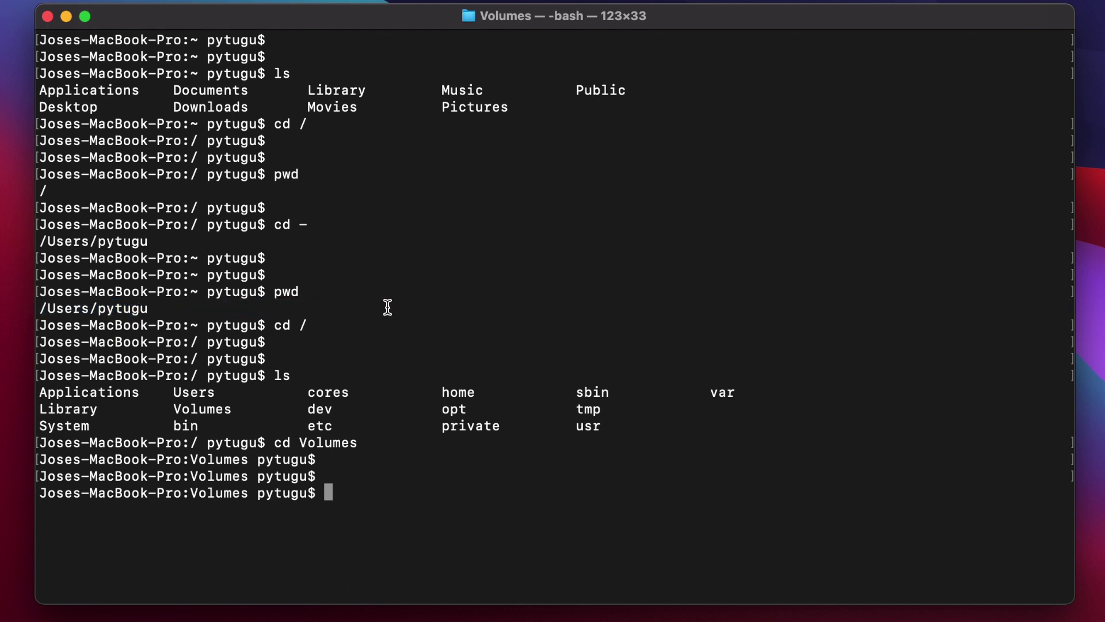
type("cd ")
type("~")
Return from Volumes to the home folder with cd ~.
key("Return")
key("Return")
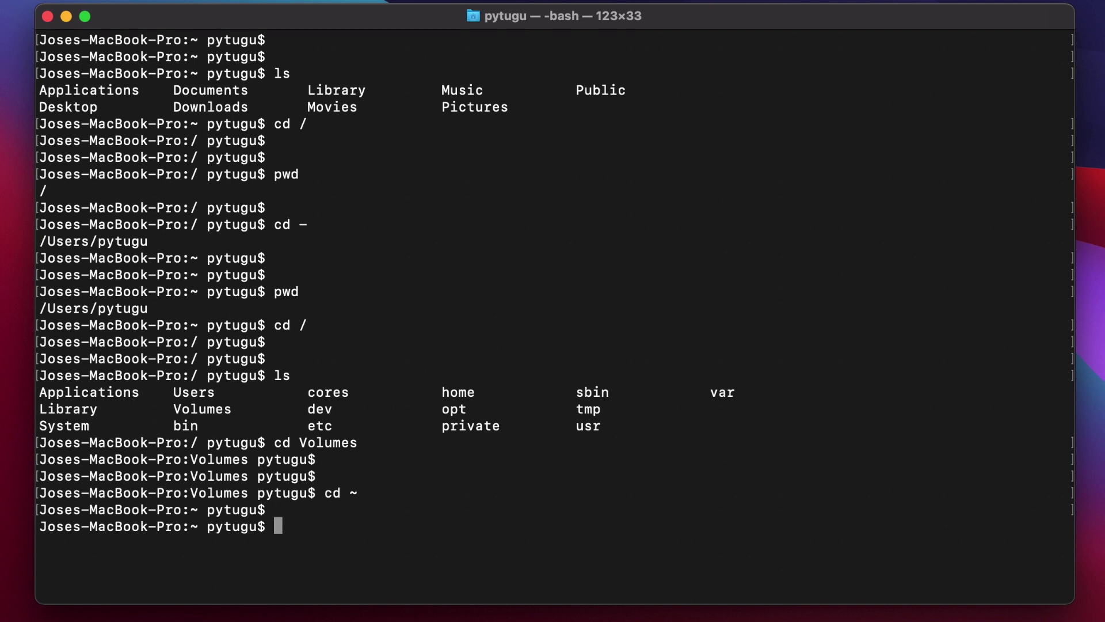
type("pwd")
key("Return")
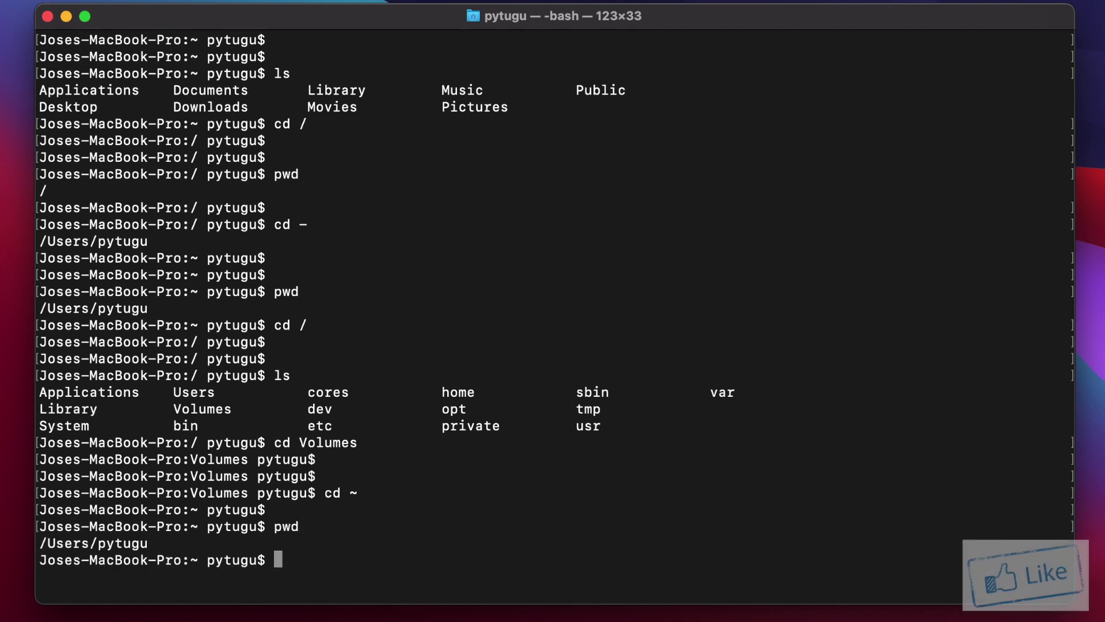